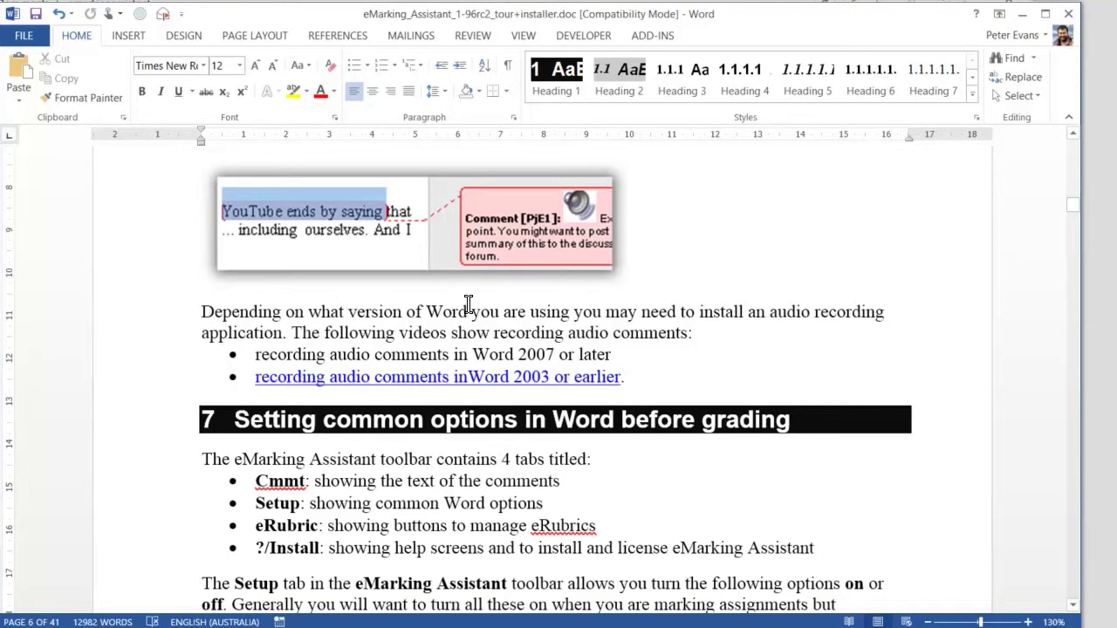
Open the eMarking Assistant toolbar with Alt+6, move it left, and select 'version of Word you are using you may need to'
key(alt)
key(6)
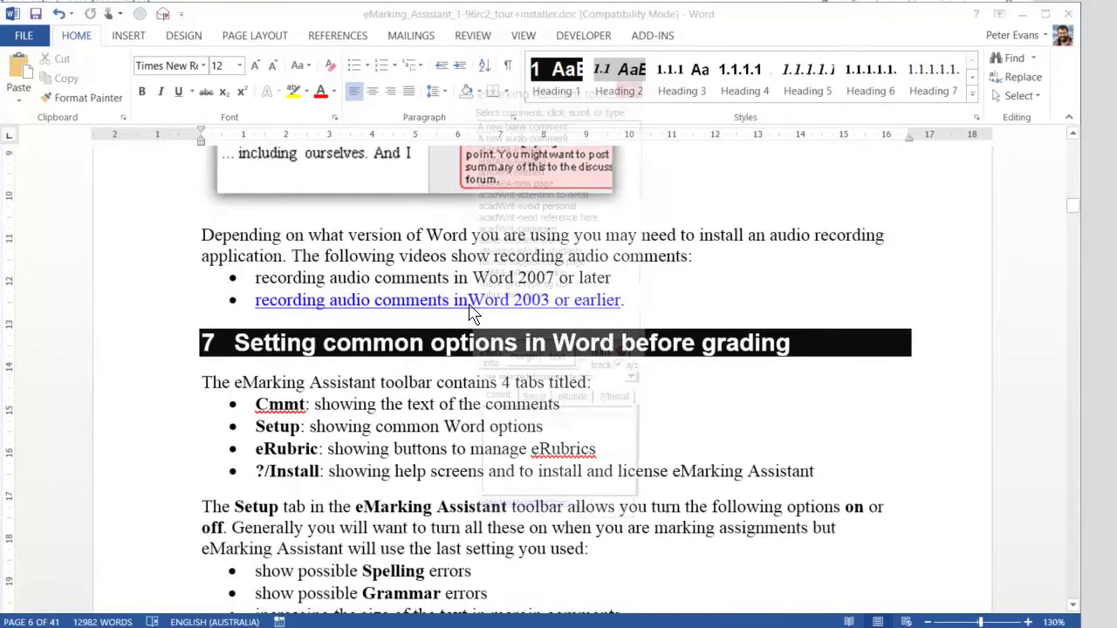
drag(585, 98, 133, 109)
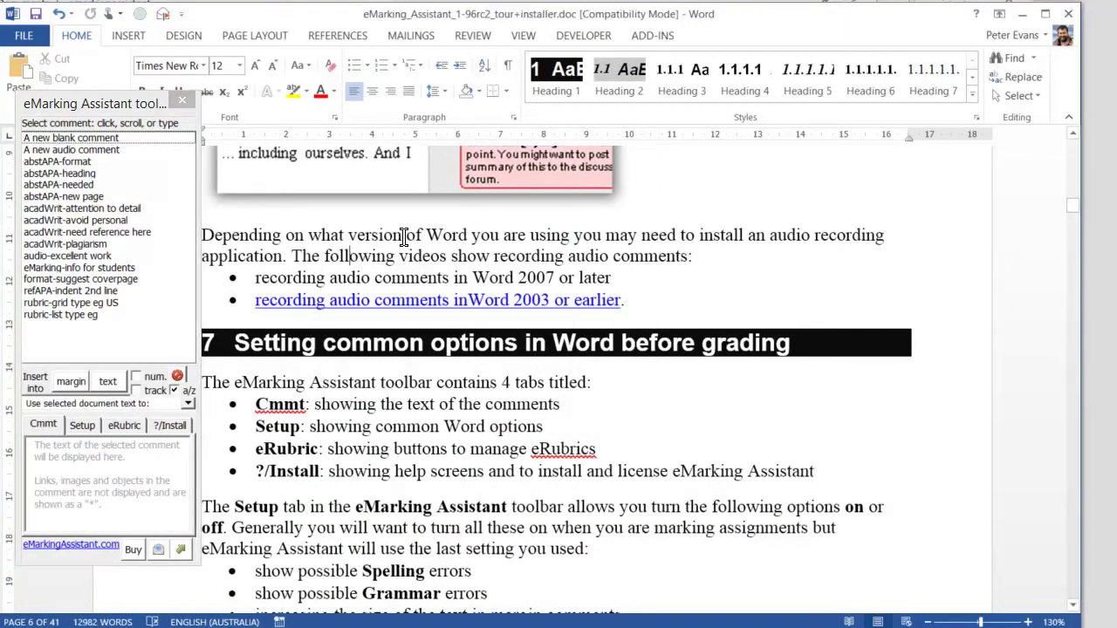
drag(403, 235, 689, 225)
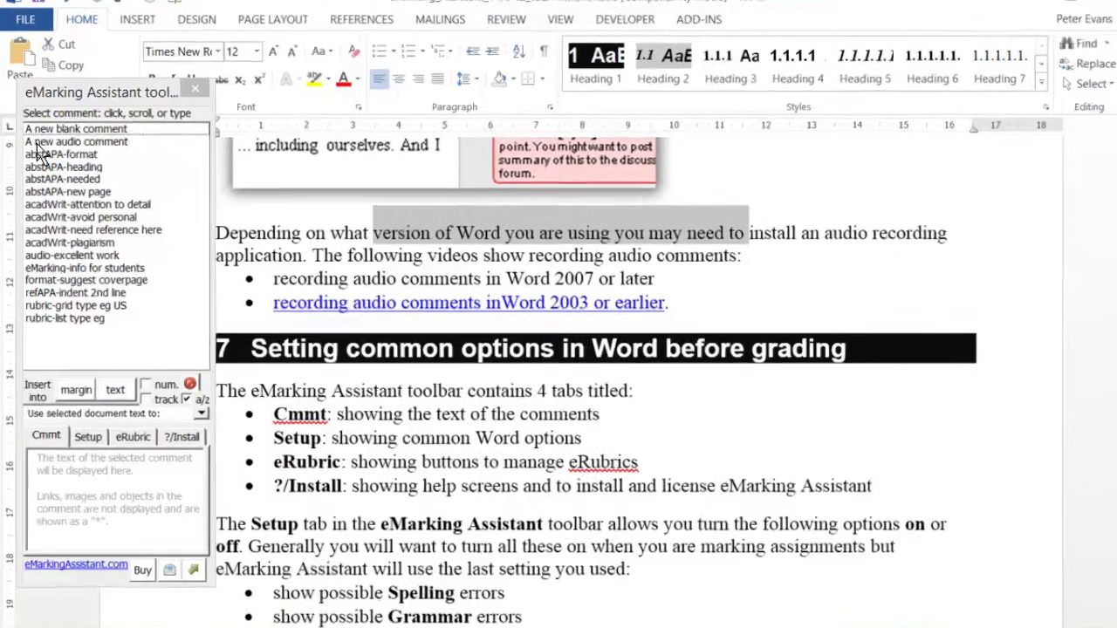
Choose a new audio comment placed in the margin and agree to record and embed it now
click(39, 151)
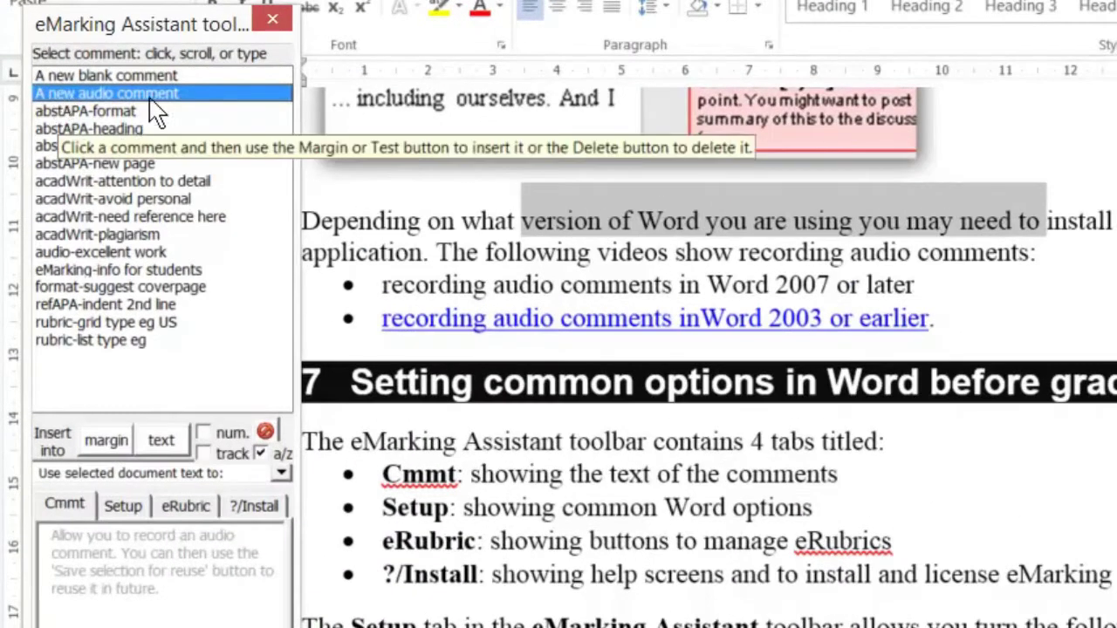
click(122, 452)
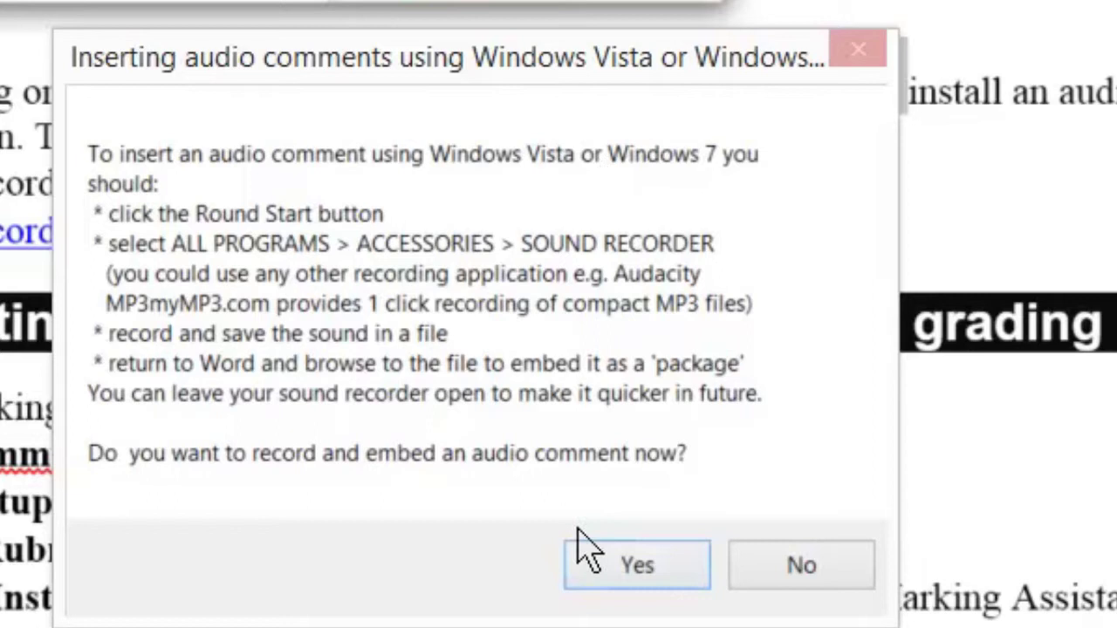
click(652, 564)
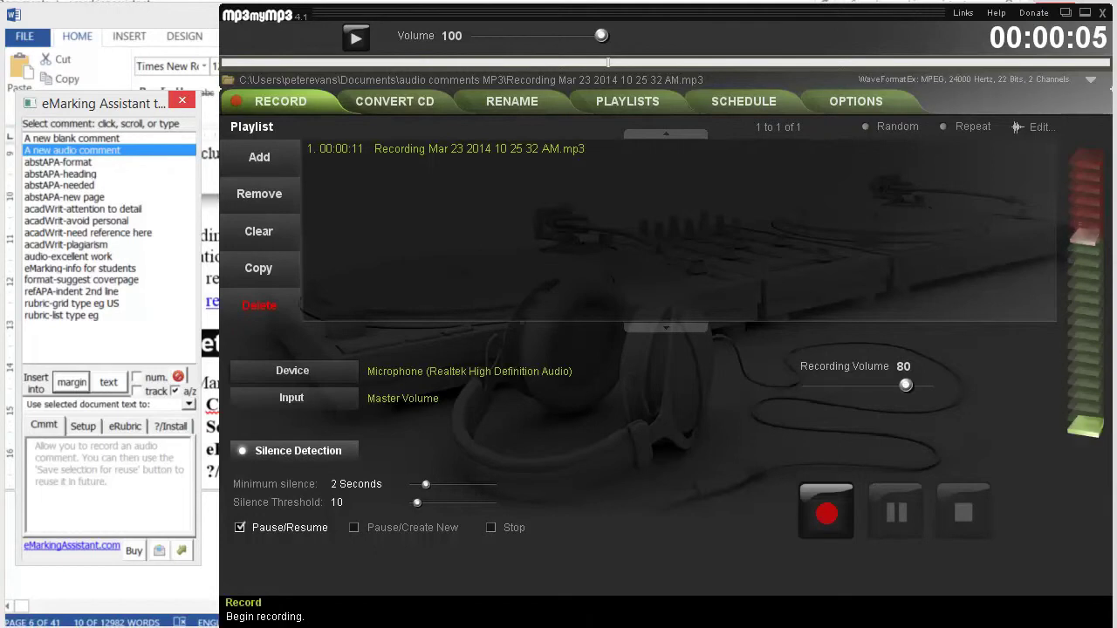
Record a 9-second spoken comment in mp3myMP3, then load and play back the 10 33 33 AM recording
click(825, 513)
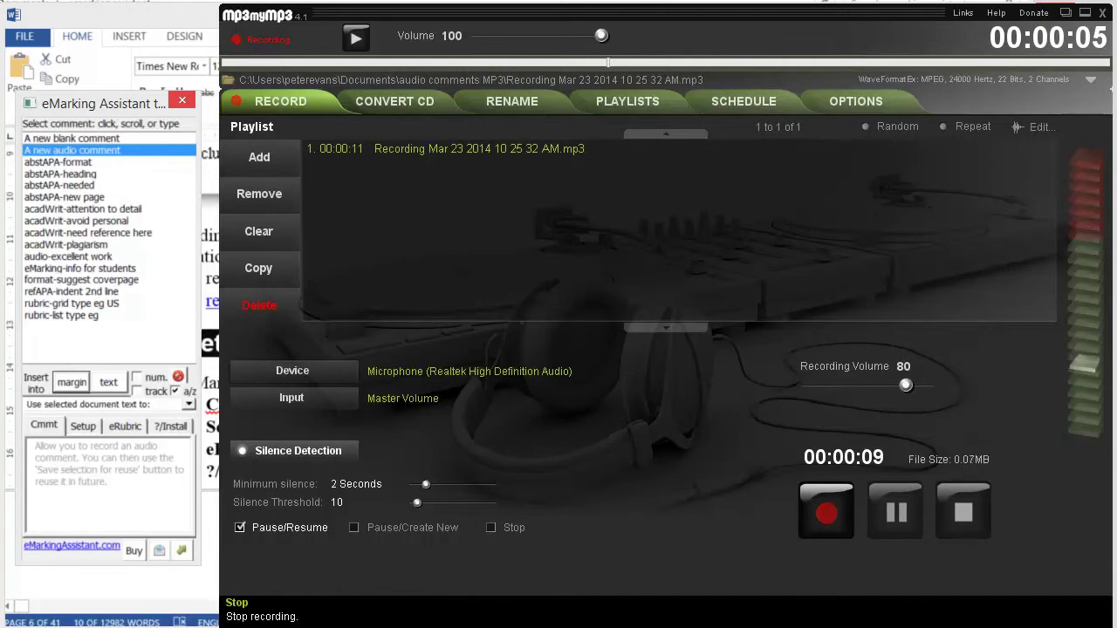
click(963, 513)
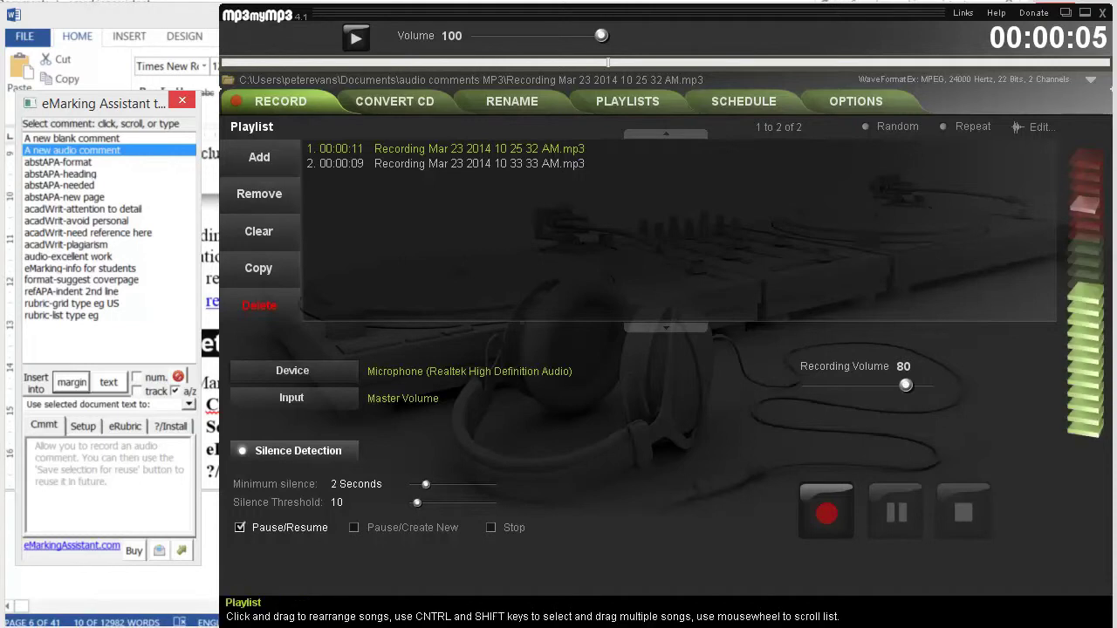
double_click(445, 164)
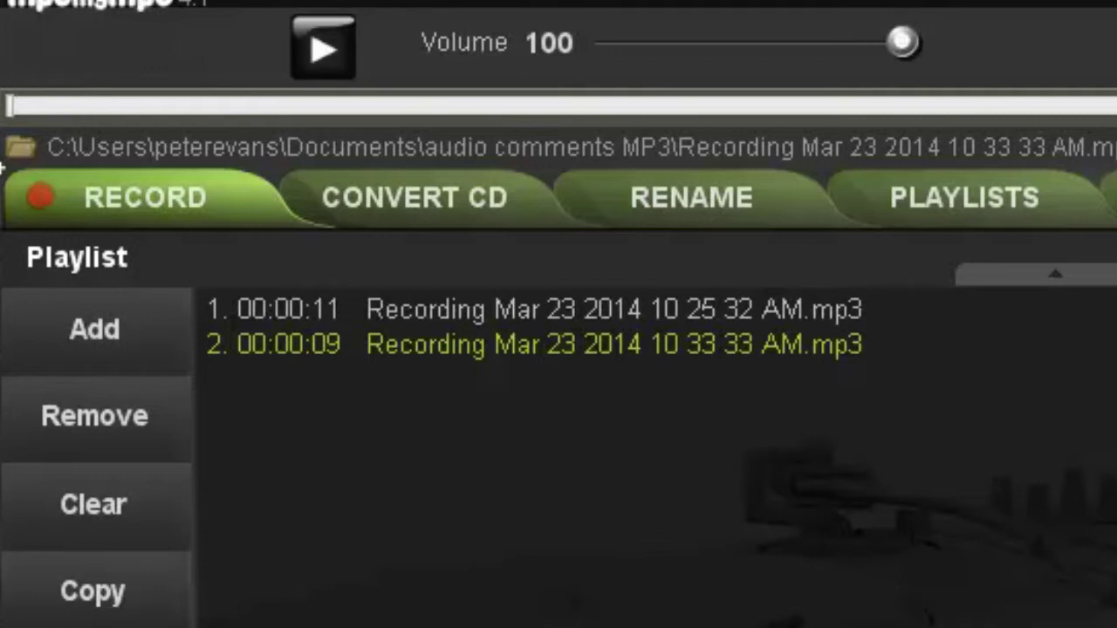
key(space)
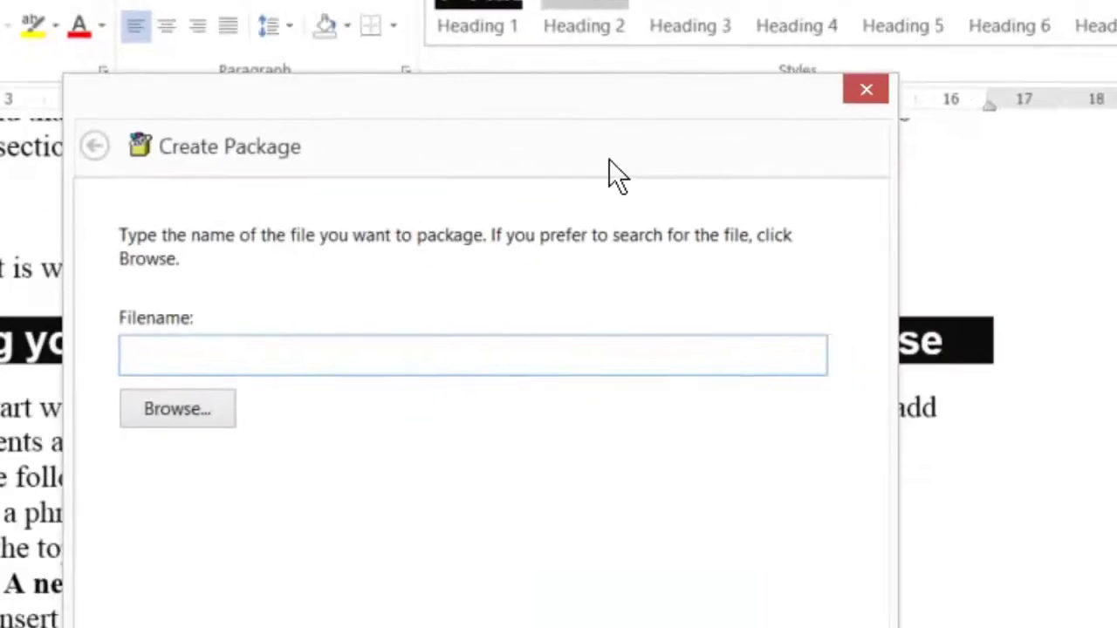
drag(502, 56, 518, 113)
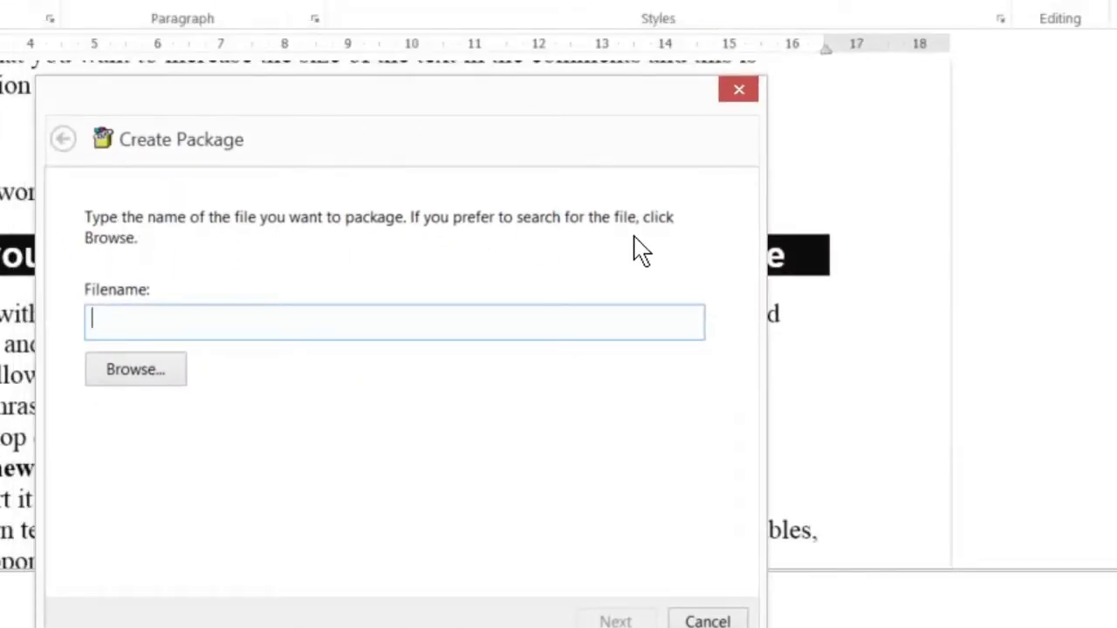
click(150, 381)
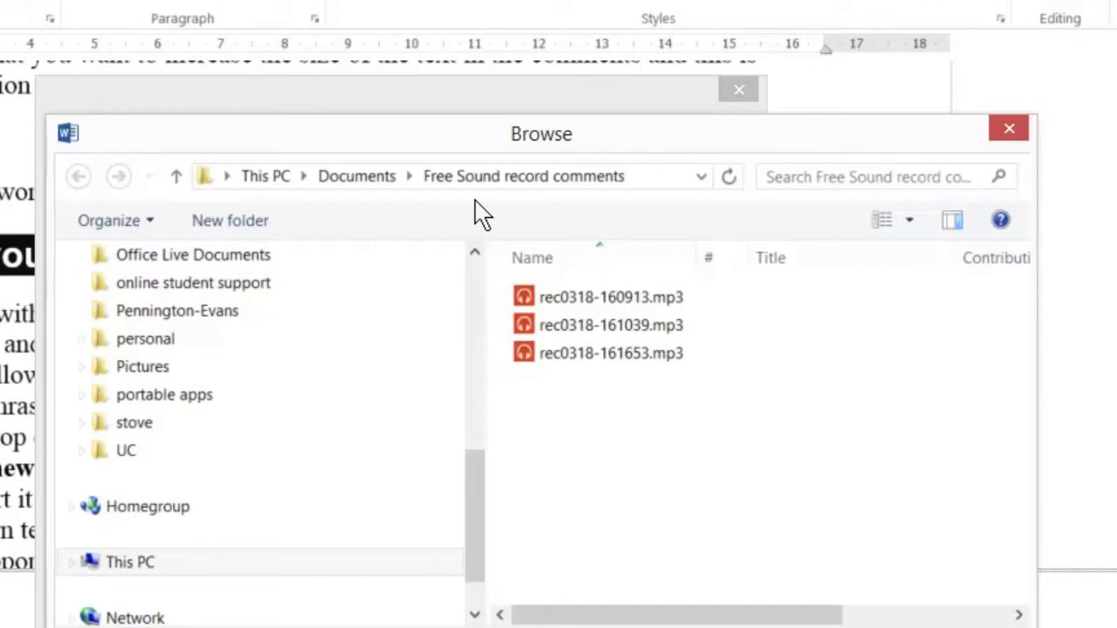
click(357, 177)
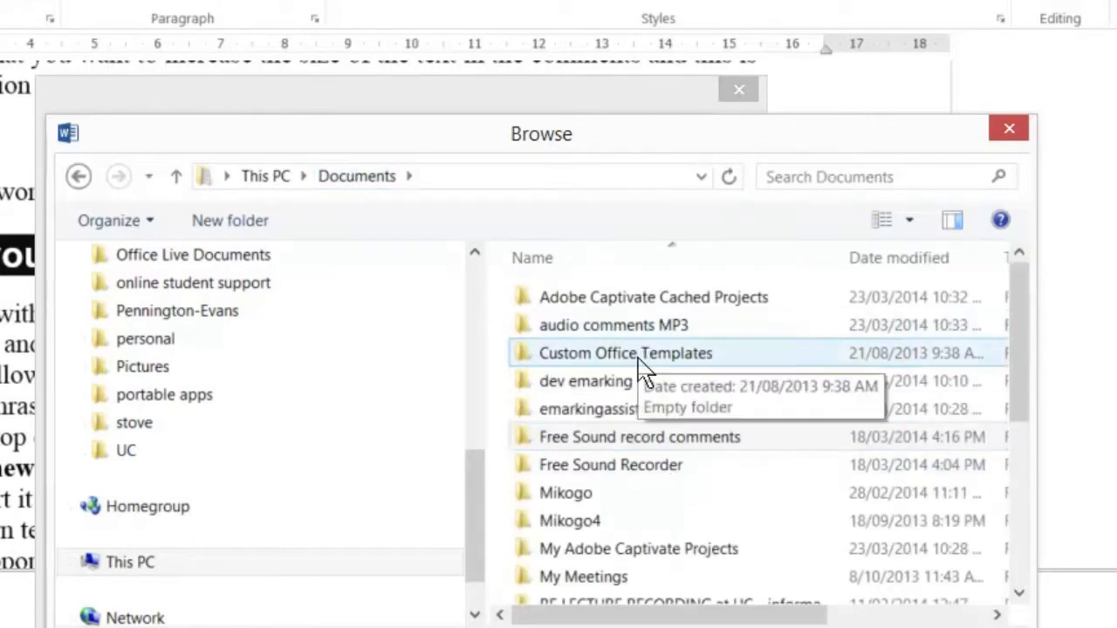
double_click(563, 331)
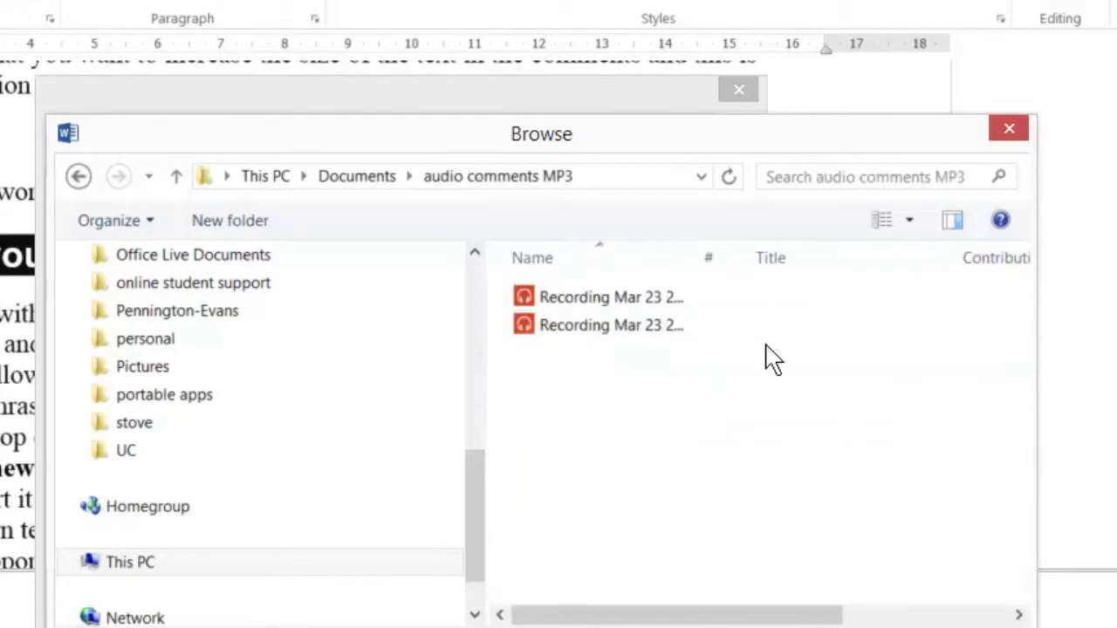
drag(693, 256, 829, 251)
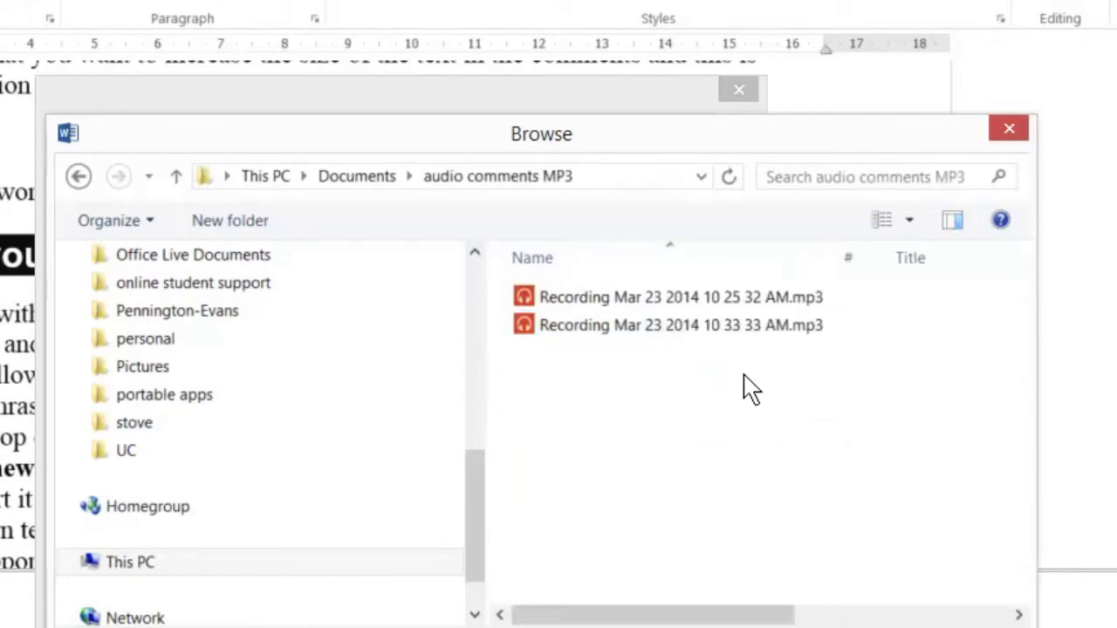
click(694, 327)
double_click(694, 328)
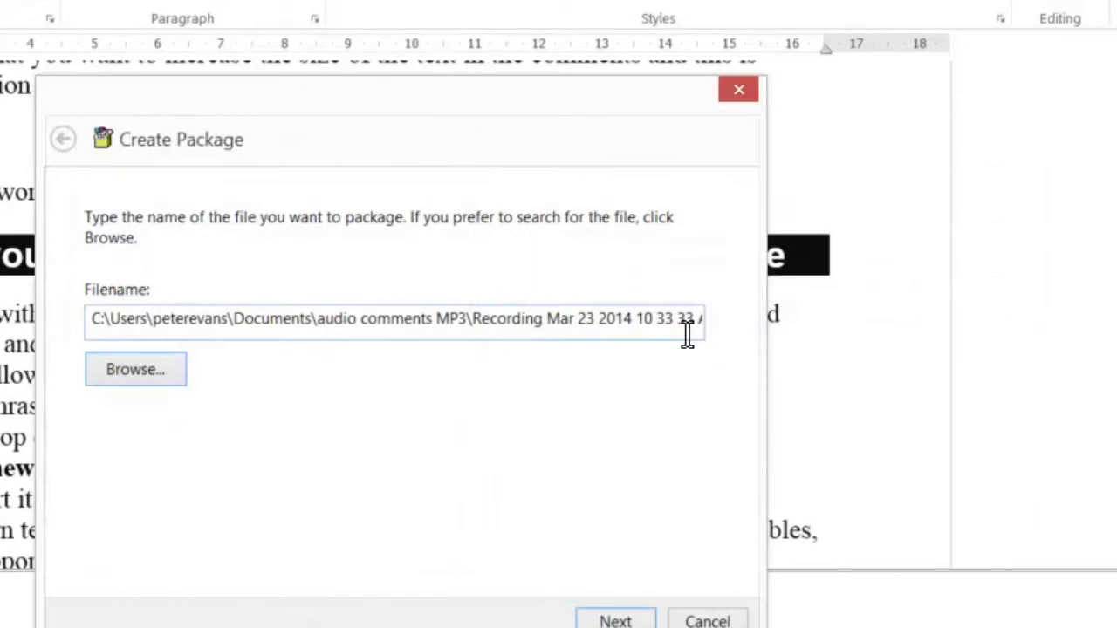
click(615, 622)
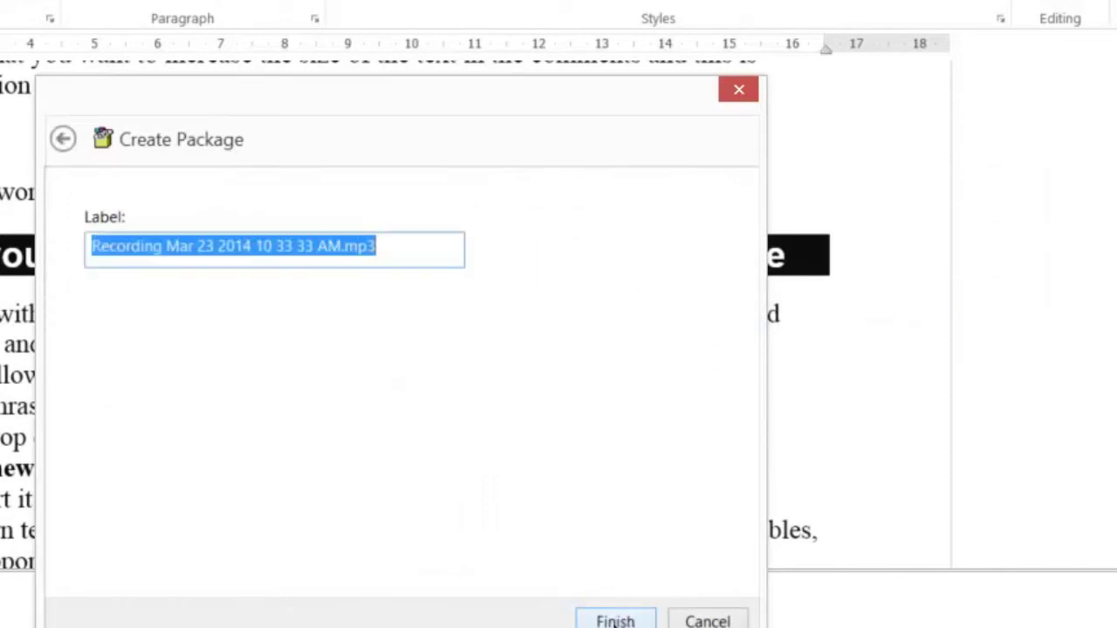
Finish embedding the recording and play the headphone-icon audio comment in the margin
click(615, 621)
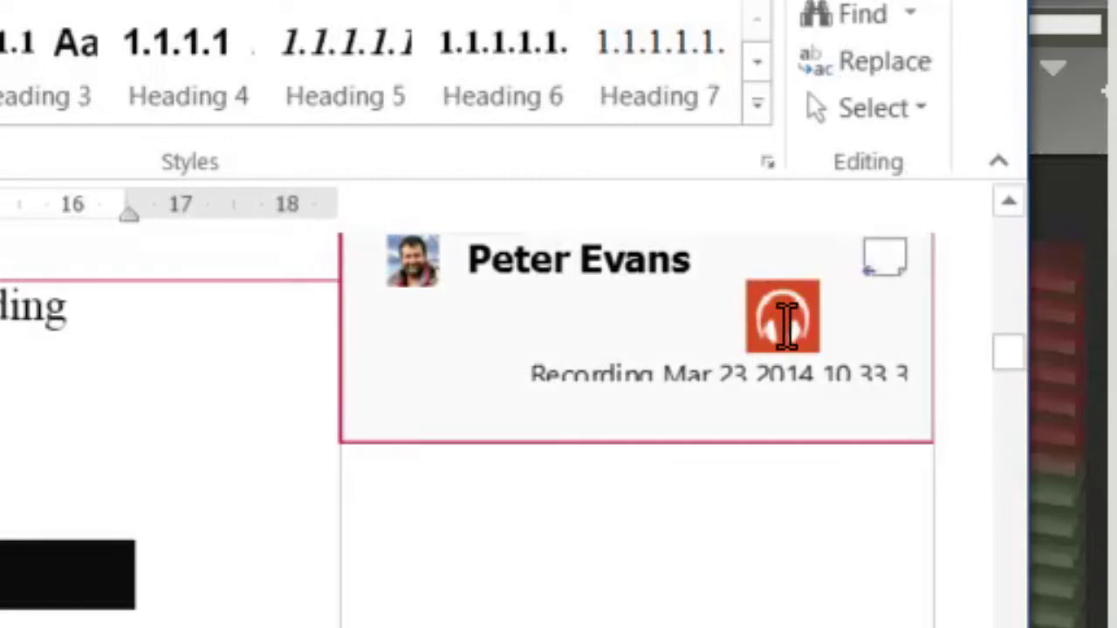
double_click(786, 324)
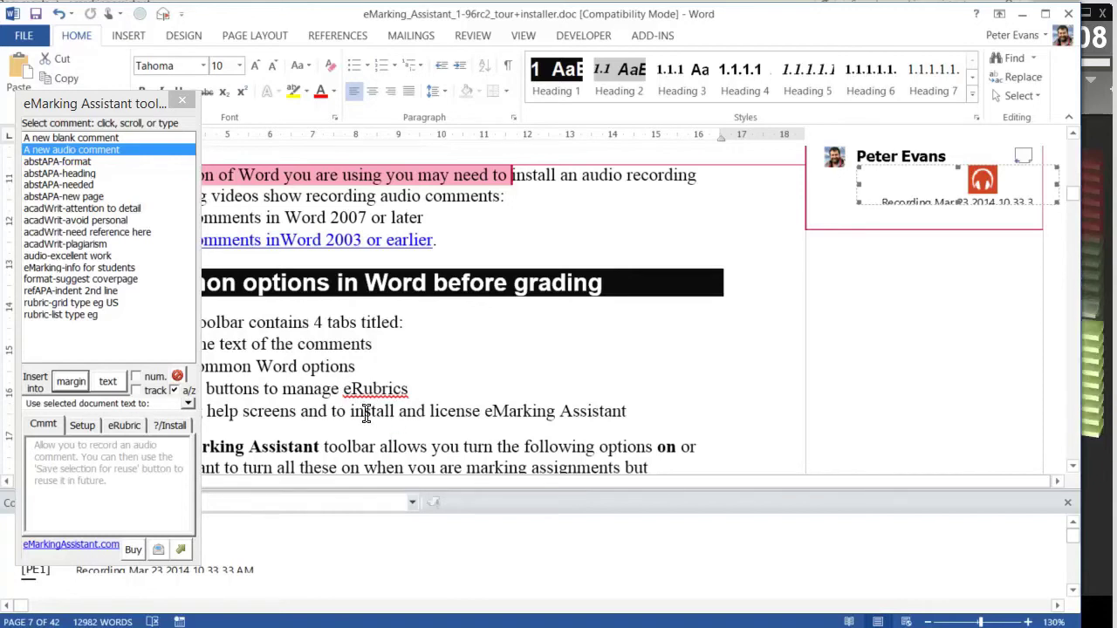
Select 'install and license eMarking Assistant', add a margin audio comment, and agree to record it now
drag(351, 411, 578, 411)
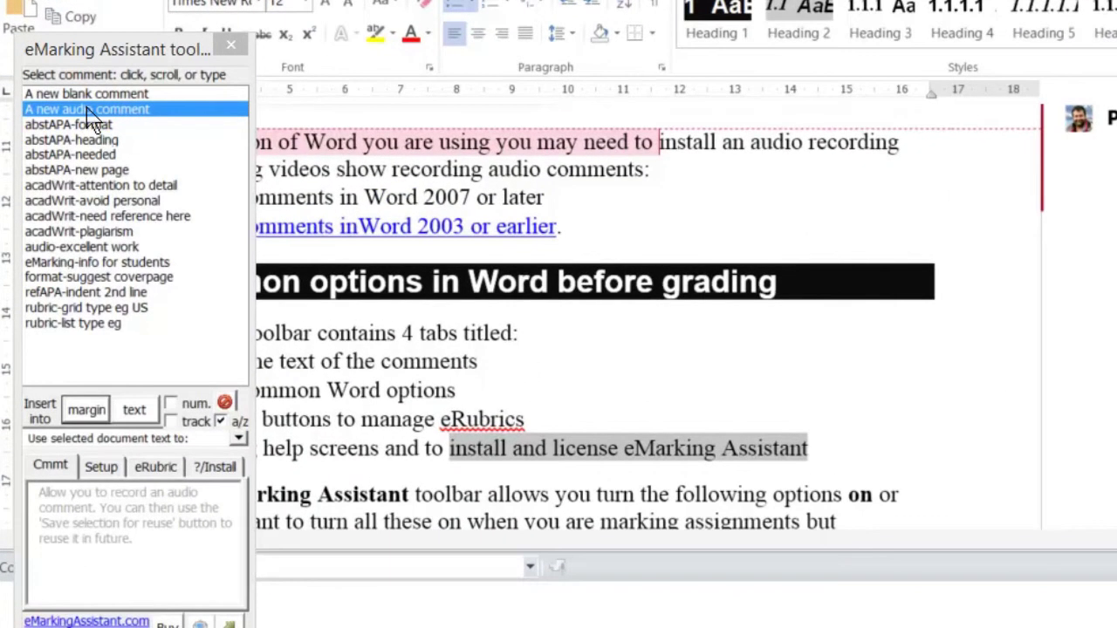
click(87, 112)
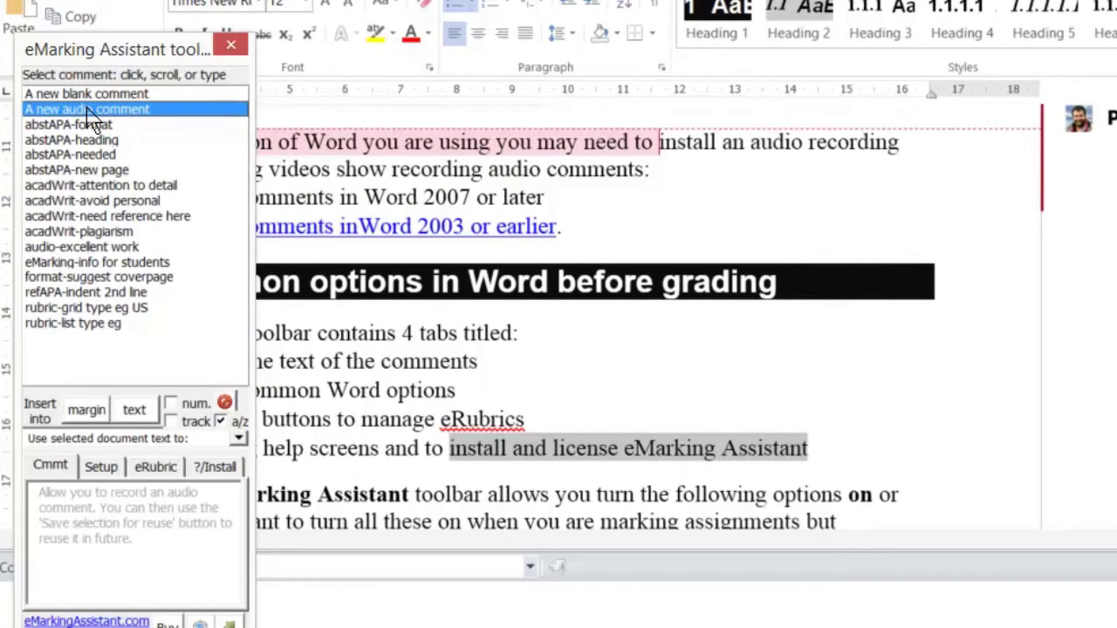
click(87, 410)
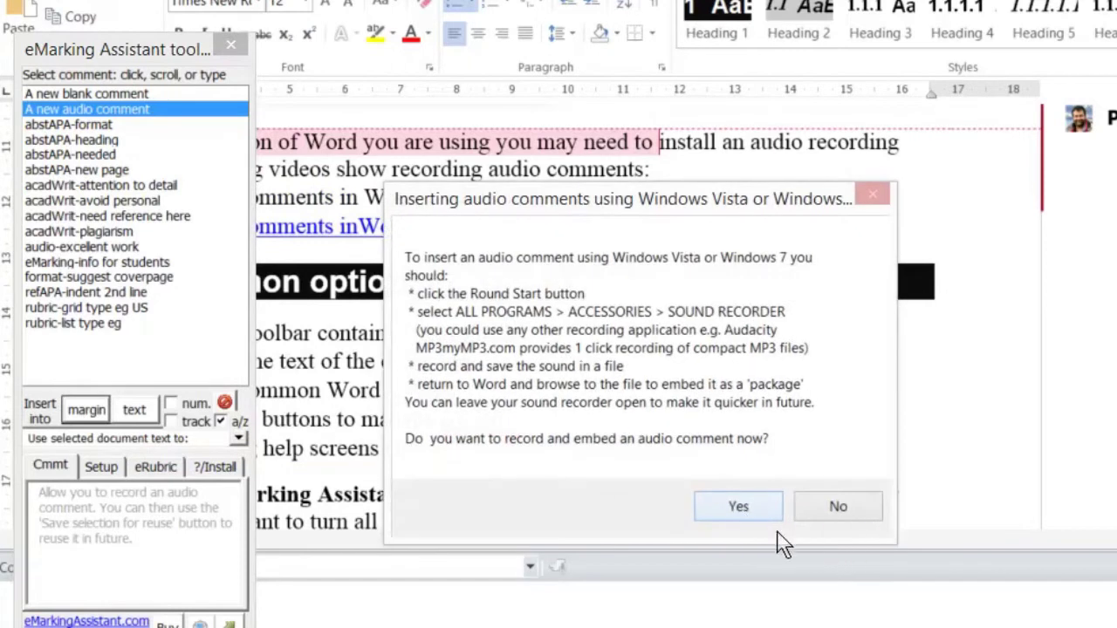
click(756, 517)
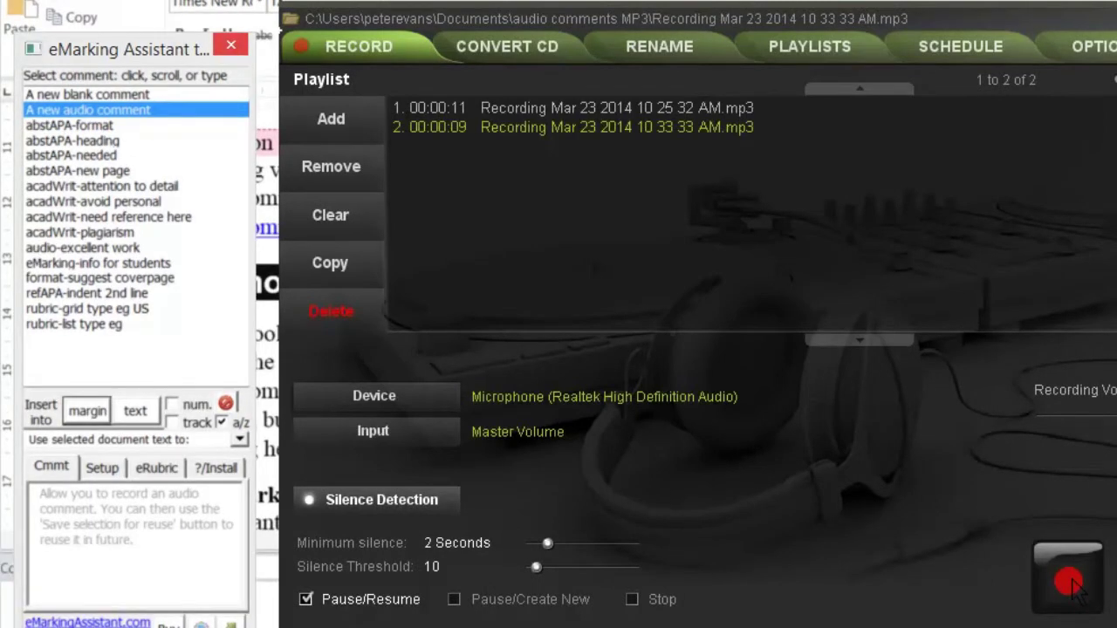
Record the second spoken comment in mp3myMP3
click(1072, 583)
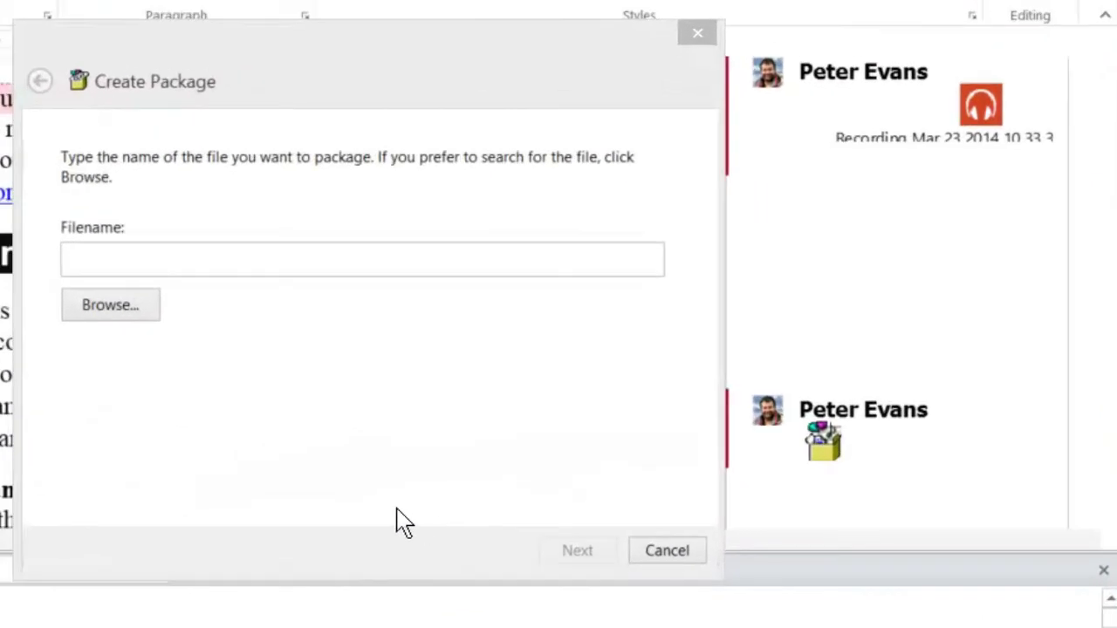
click(109, 316)
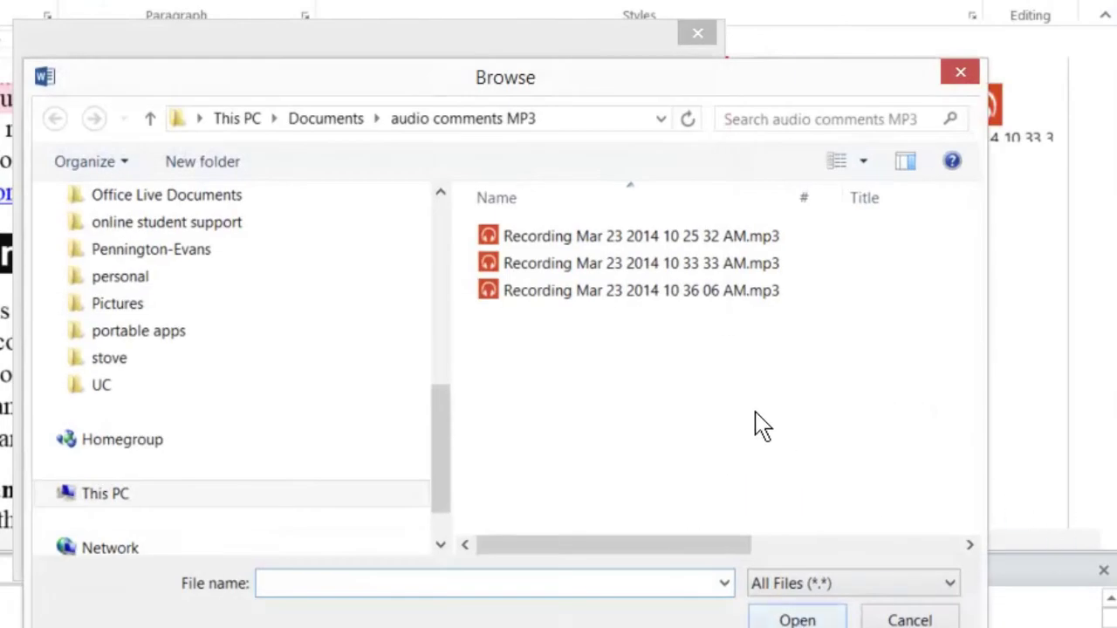
click(655, 292)
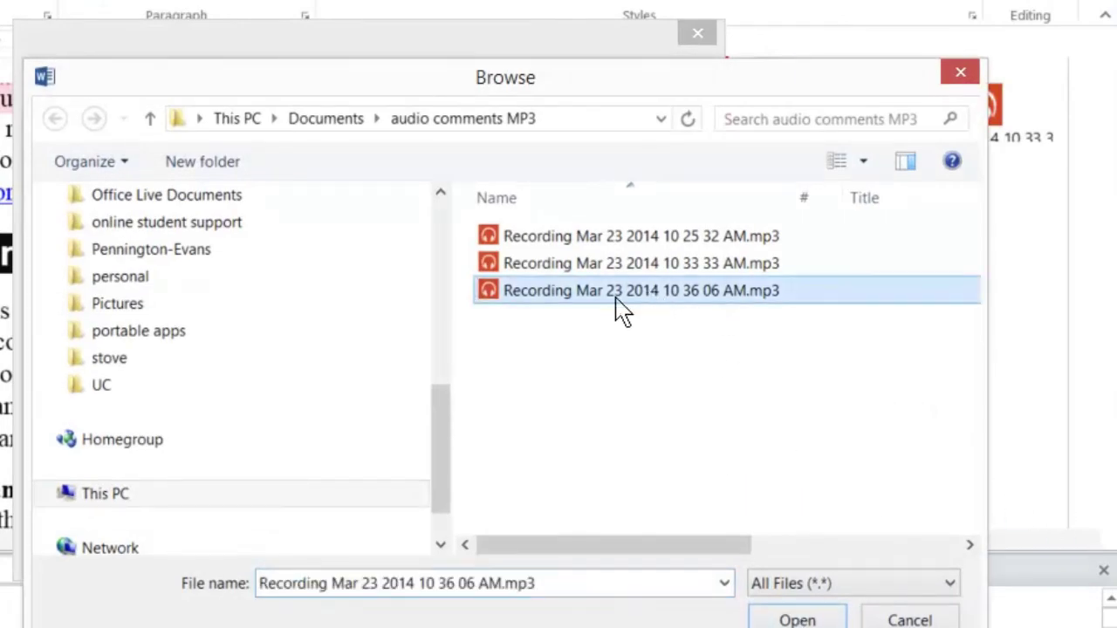
click(797, 617)
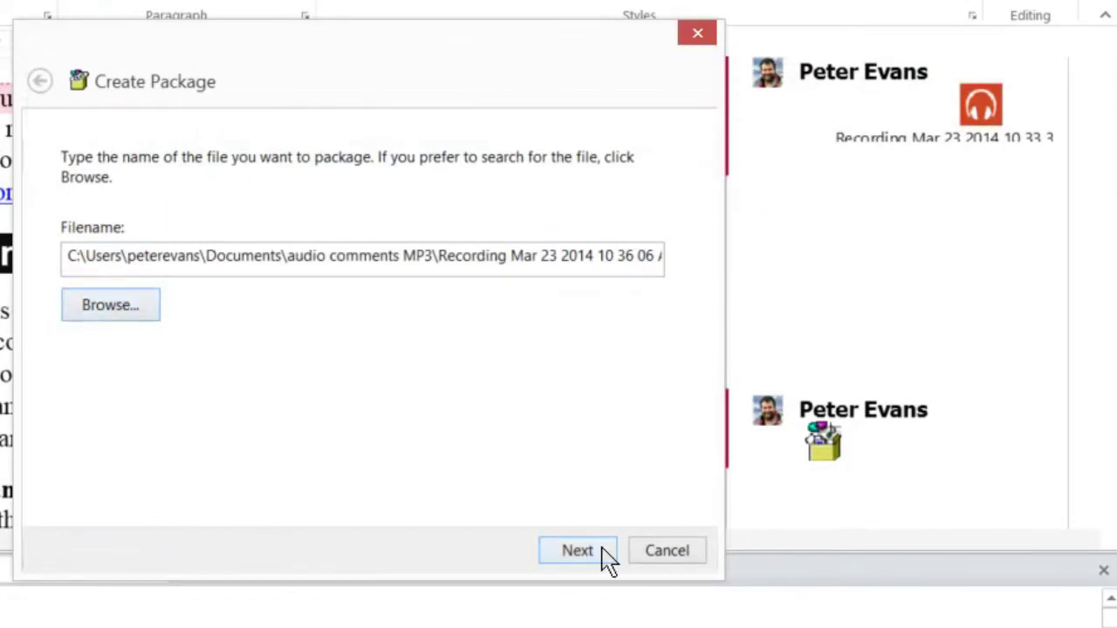
click(578, 551)
click(596, 564)
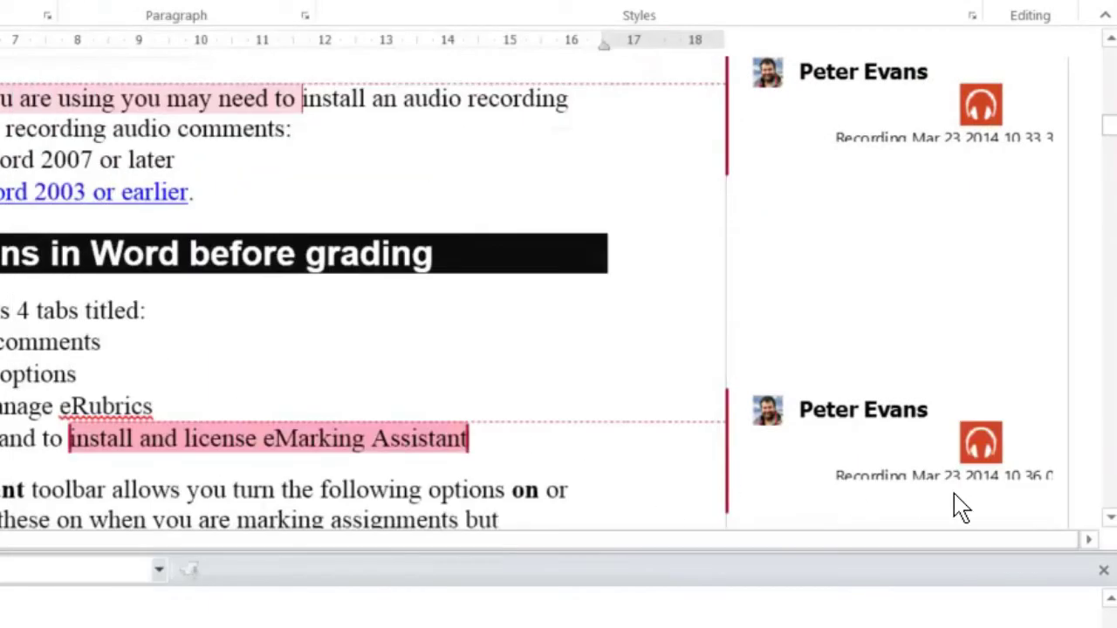